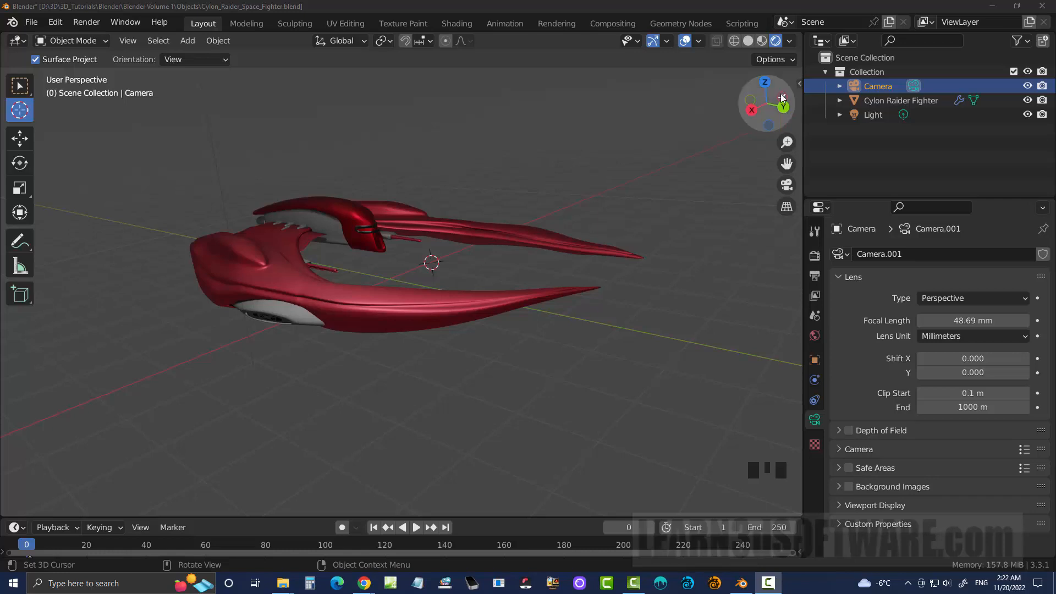
Step: Examine the Cylon Raider Fighter model from several angles and distances in the viewport
{"action": "left_click_drag", "start_coordinate": [767, 104], "coordinate": [769, 212]}
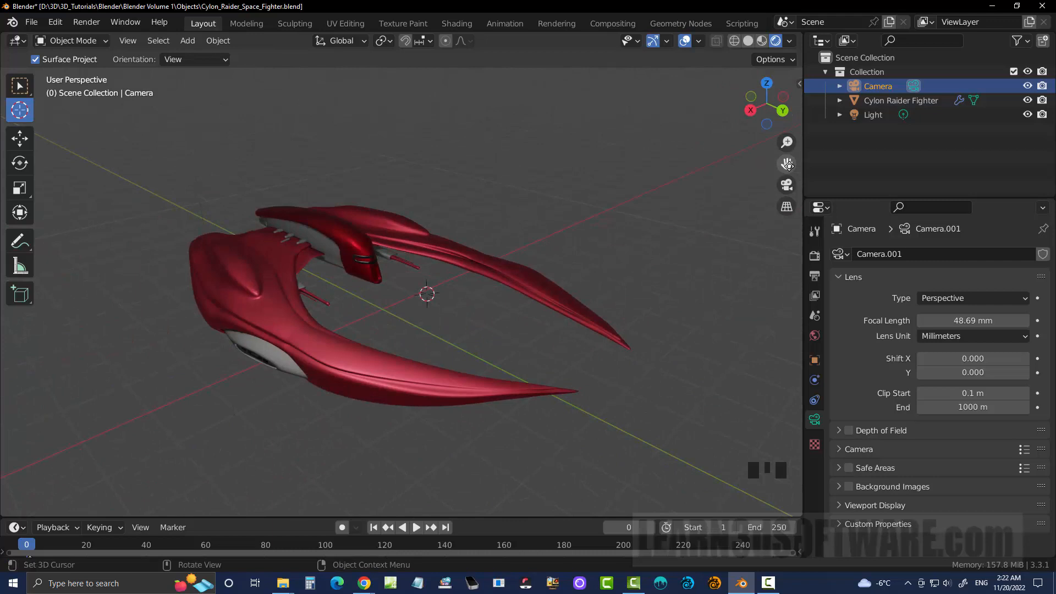
{"action": "left_click_drag", "start_coordinate": [786, 163], "coordinate": [831, 152]}
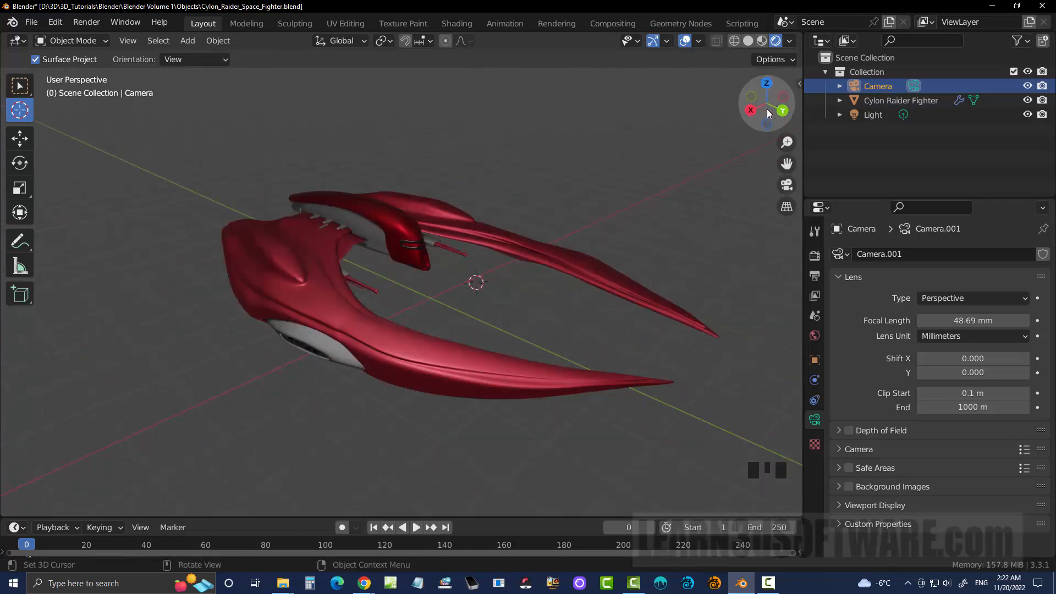
{"action": "left_click_drag", "start_coordinate": [766, 109], "coordinate": [761, 97]}
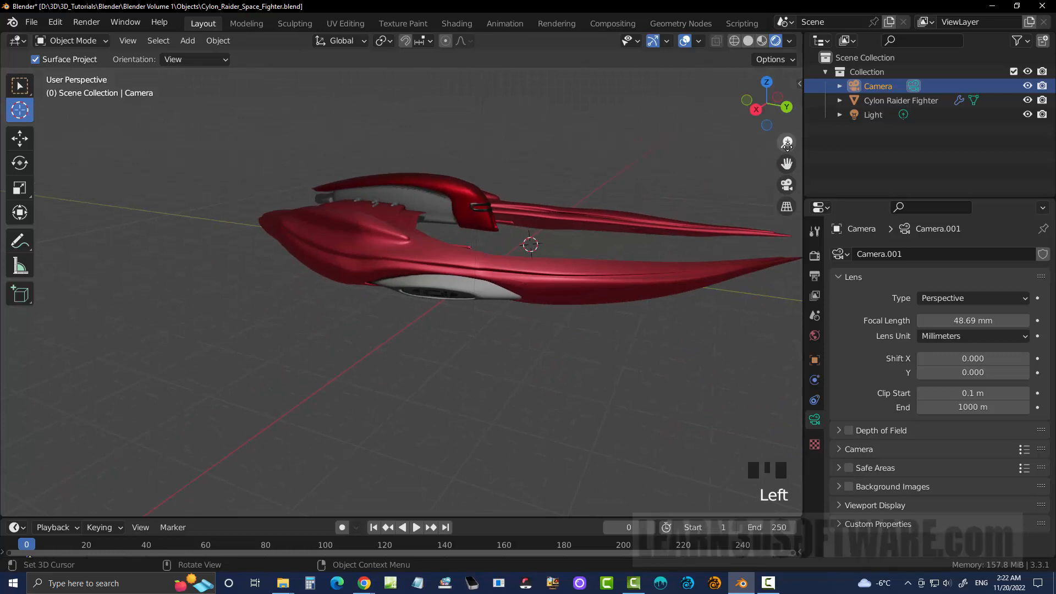
{"action": "left_click_drag", "start_coordinate": [786, 164], "coordinate": [547, 136]}
{"action": "left_click_drag", "start_coordinate": [786, 142], "coordinate": [787, 105]}
{"action": "left_click_drag", "start_coordinate": [787, 164], "coordinate": [748, 215]}
{"action": "left_click_drag", "start_coordinate": [786, 142], "coordinate": [677, 195]}
{"action": "left_click_drag", "start_coordinate": [769, 104], "coordinate": [729, 117]}
{"action": "left_click_drag", "start_coordinate": [788, 165], "coordinate": [864, 137]}
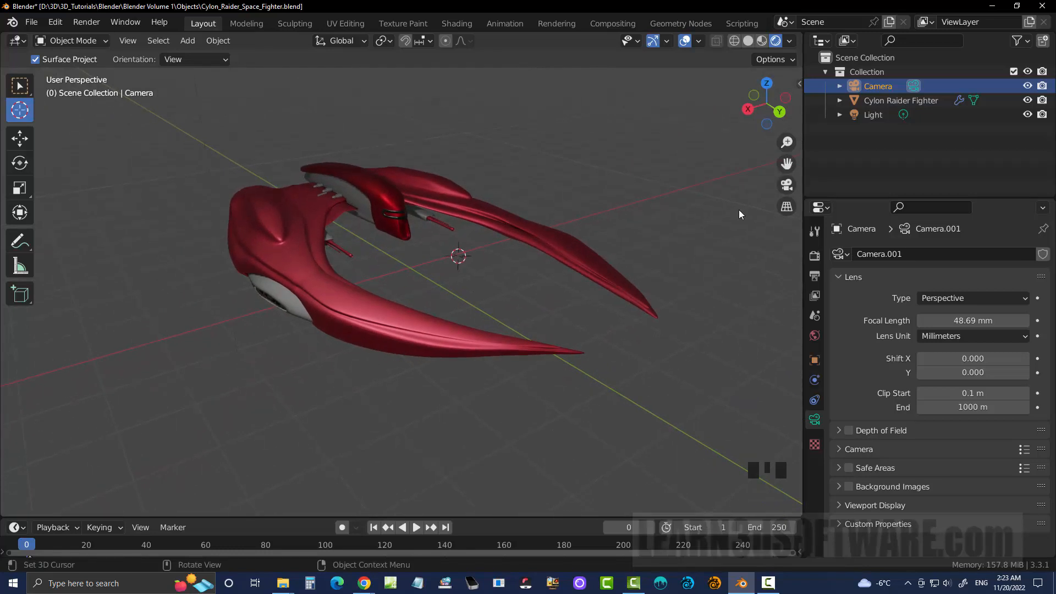
Step: Select the Camera object and display the scene through the camera's view
{"action": "key", "text": "KP_0"}
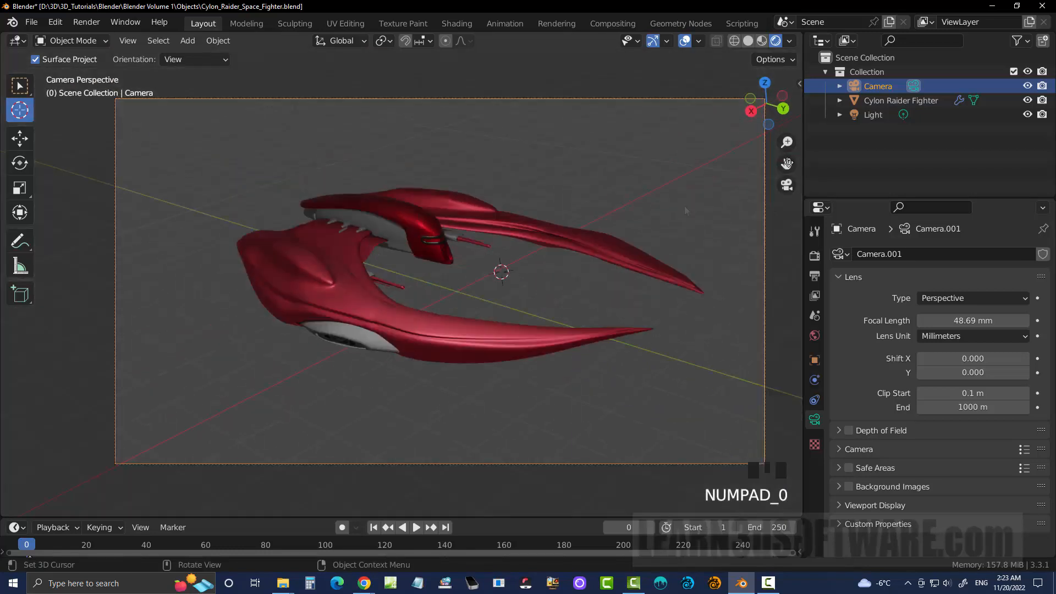
{"action": "mouse_move", "coordinate": [786, 163]}
{"action": "left_mouse_down"}
{"action": "mouse_move", "coordinate": [504, 162]}
{"action": "mouse_move", "coordinate": [728, 164]}
{"action": "mouse_move", "coordinate": [911, 208]}
{"action": "mouse_move", "coordinate": [568, 237]}
{"action": "mouse_move", "coordinate": [877, 280]}
{"action": "mouse_move", "coordinate": [881, 109]}
{"action": "mouse_move", "coordinate": [586, 100]}
{"action": "mouse_move", "coordinate": [540, 233]}
{"action": "mouse_move", "coordinate": [730, 111]}
{"action": "mouse_move", "coordinate": [742, 151]}
{"action": "mouse_move", "coordinate": [777, 146]}
{"action": "mouse_move", "coordinate": [788, 113]}
{"action": "mouse_move", "coordinate": [788, 187]}
{"action": "mouse_move", "coordinate": [788, 177]}
{"action": "left_mouse_up"}
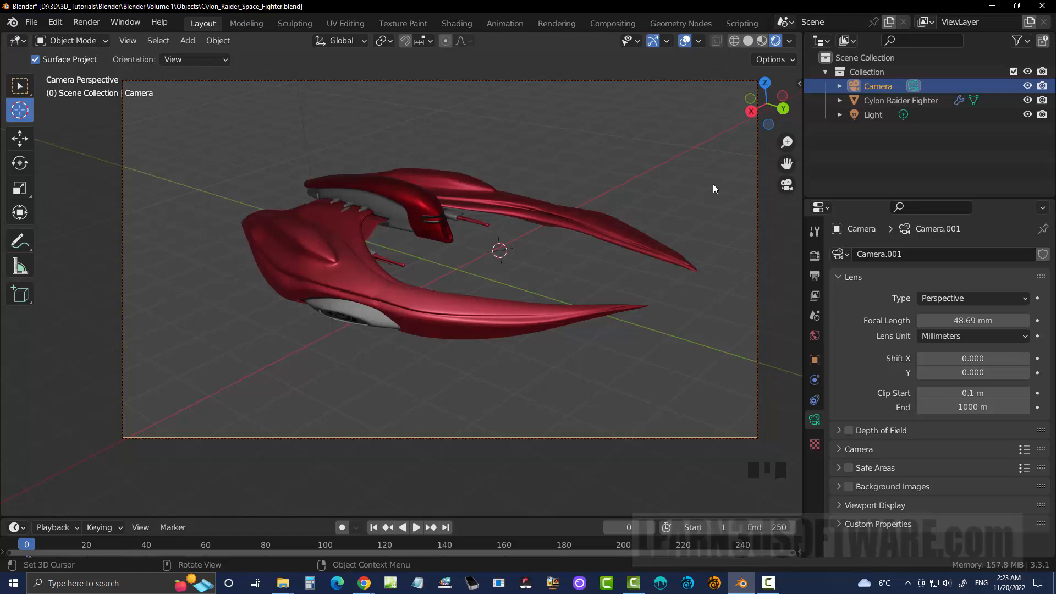
{"action": "left_click_drag", "start_coordinate": [787, 164], "coordinate": [762, 188]}
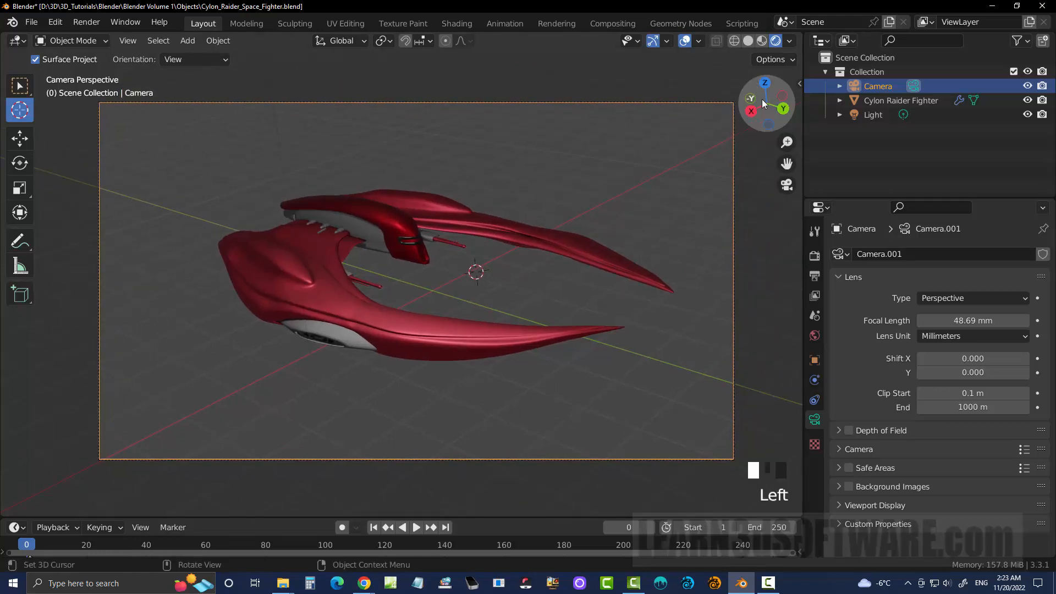
{"action": "mouse_move", "coordinate": [768, 105]}
{"action": "left_mouse_down"}
{"action": "mouse_move", "coordinate": [753, 115]}
{"action": "mouse_move", "coordinate": [758, 96]}
{"action": "mouse_move", "coordinate": [738, 106]}
{"action": "mouse_move", "coordinate": [751, 93]}
{"action": "mouse_move", "coordinate": [775, 114]}
{"action": "left_mouse_up"}
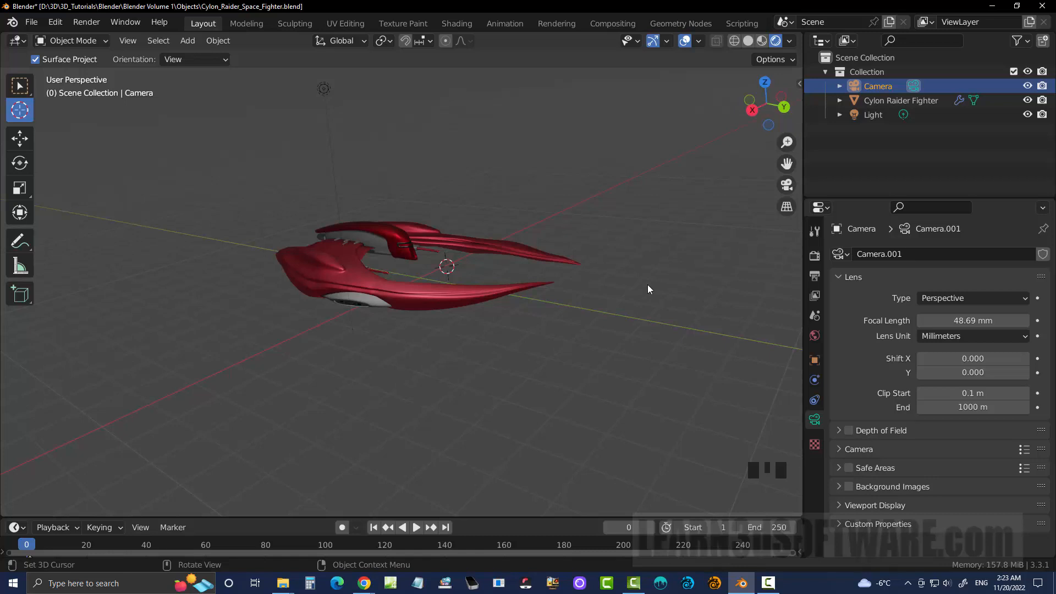
{"action": "left_click", "coordinate": [880, 86]}
{"action": "key", "text": "KP_0"}
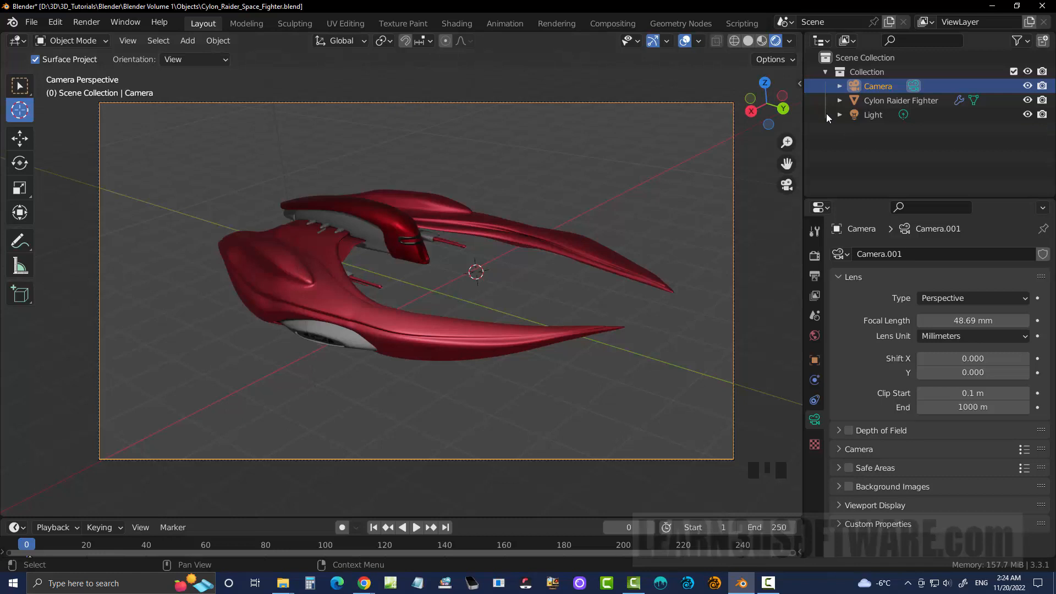
{"action": "left_click", "coordinate": [798, 83]}
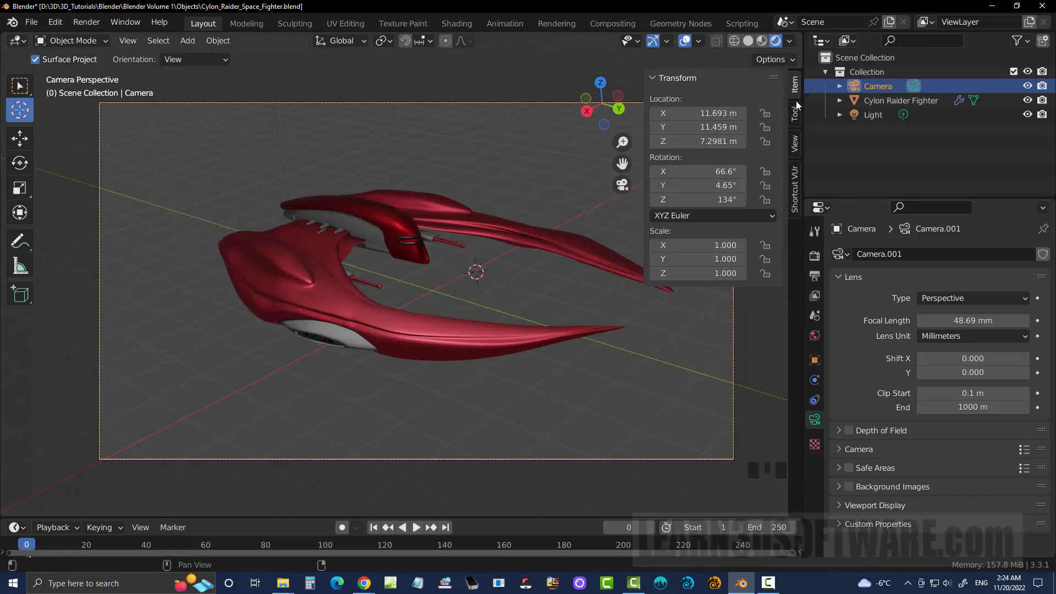
{"action": "key", "text": "n"}
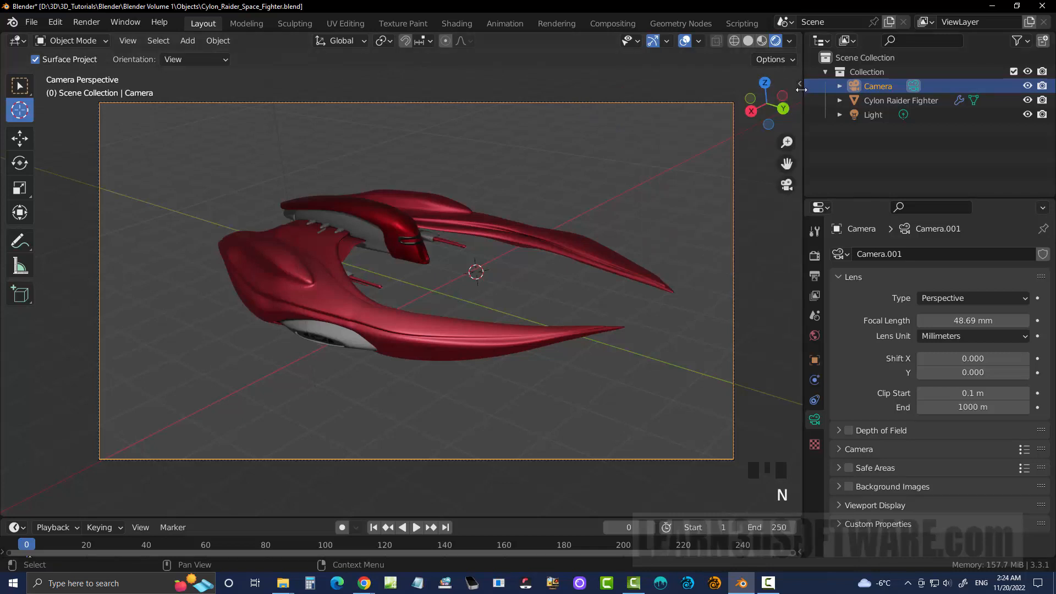
{"action": "key", "text": "n"}
{"action": "key", "text": "n"}
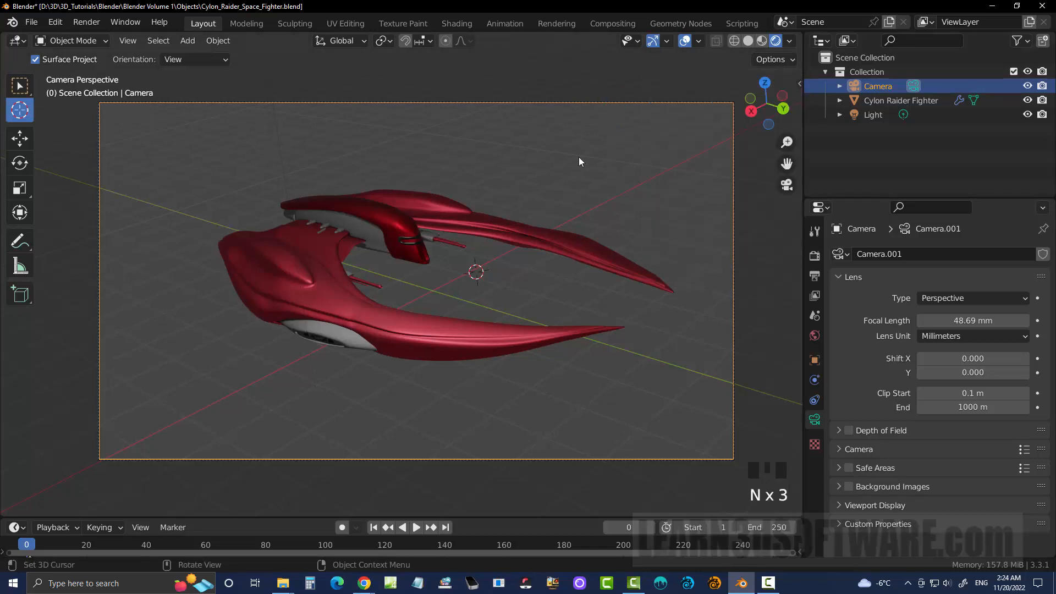
{"action": "key", "text": "n"}
{"action": "key", "text": "n"}
{"action": "key", "text": "n"}
{"action": "key", "text": "n"}
{"action": "key", "text": "n"}
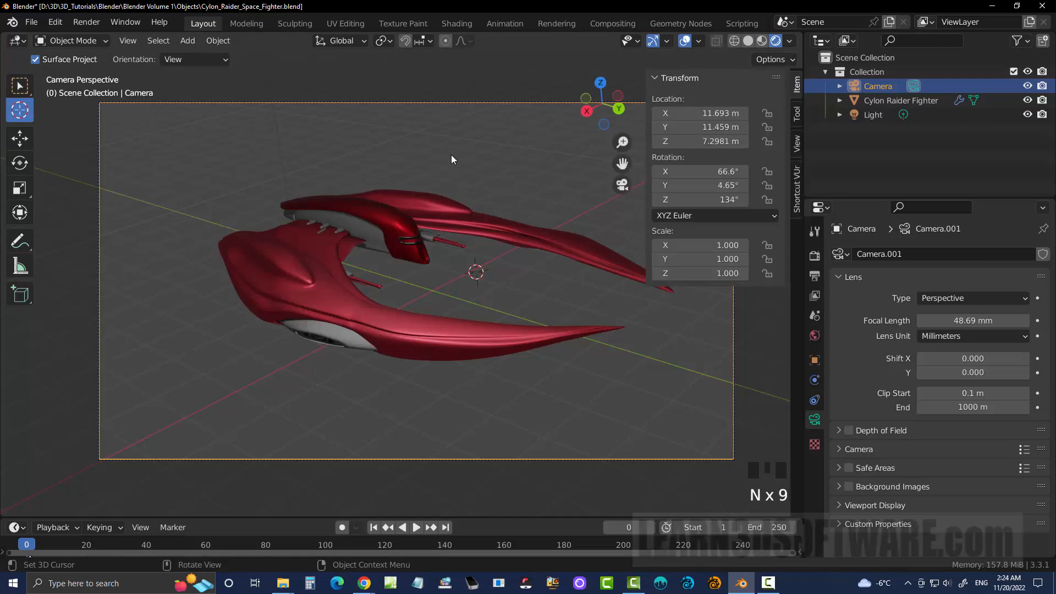
{"action": "key", "text": "n"}
{"action": "key", "text": "n"}
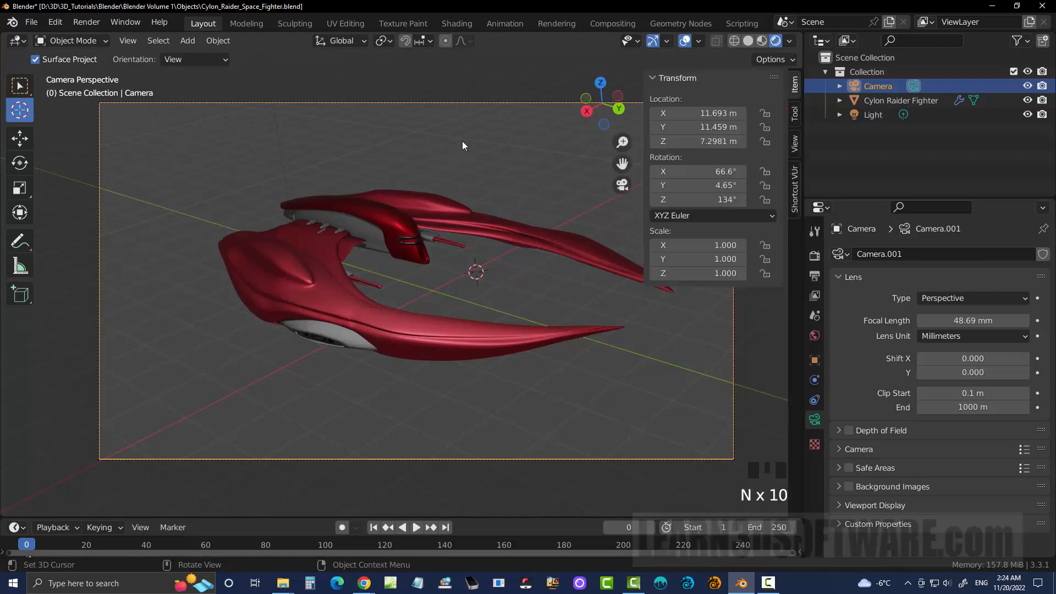
{"action": "key", "text": "n"}
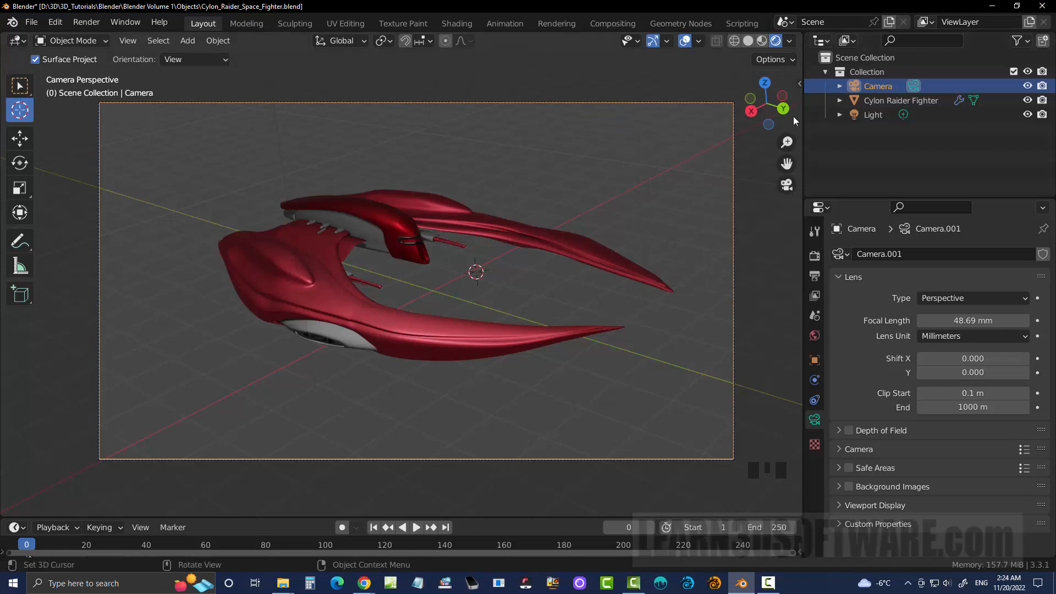
Step: Lock the camera to the view by enabling Camera to View in the View Lock settings
{"action": "left_click", "coordinate": [800, 84]}
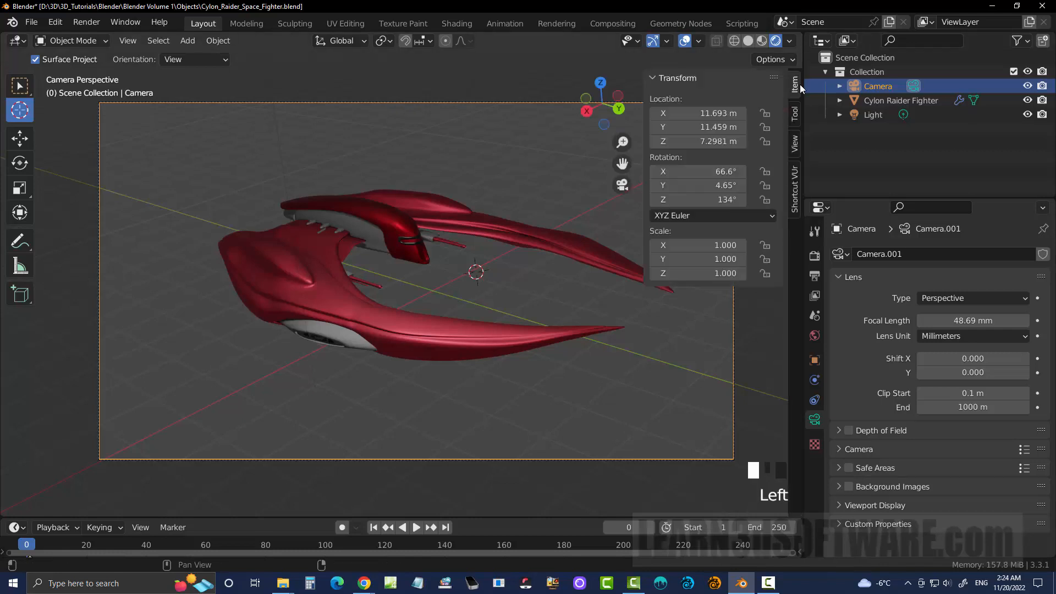
{"action": "left_click", "coordinate": [797, 147]}
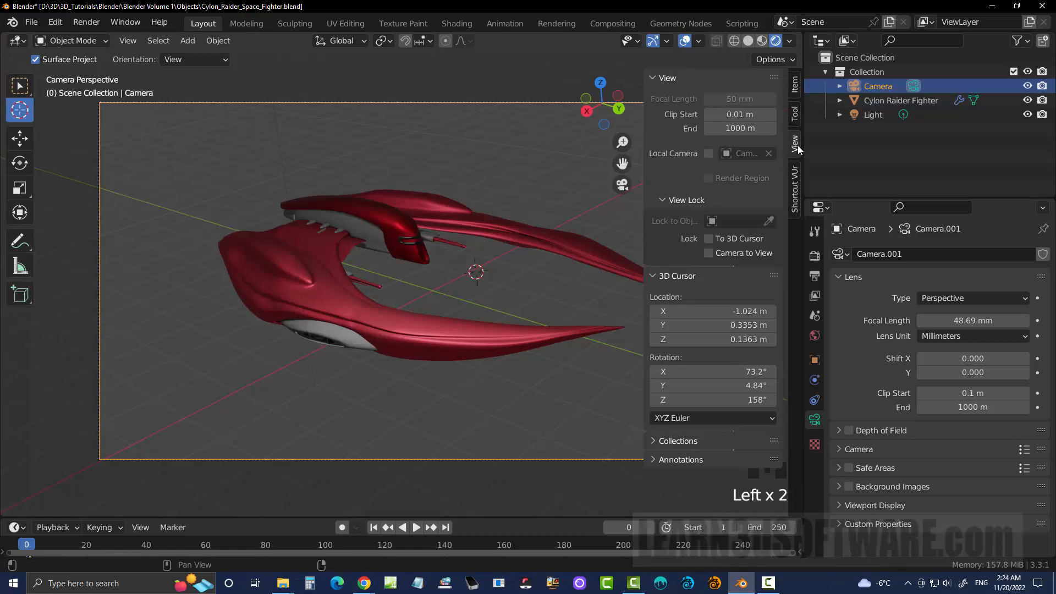
{"action": "key", "text": "n"}
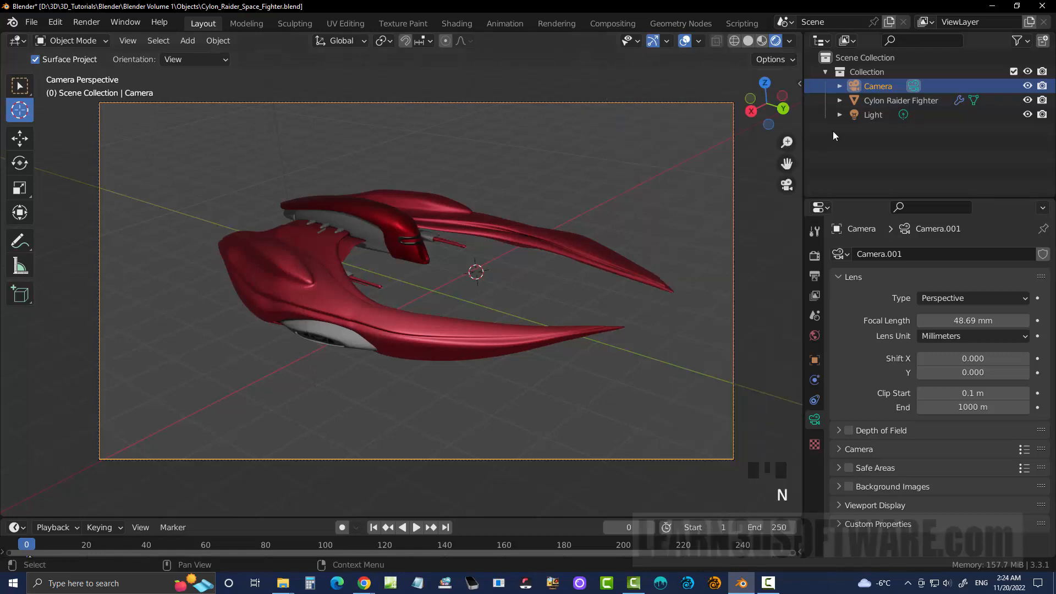
{"action": "key", "text": "n"}
{"action": "key", "text": "n"}
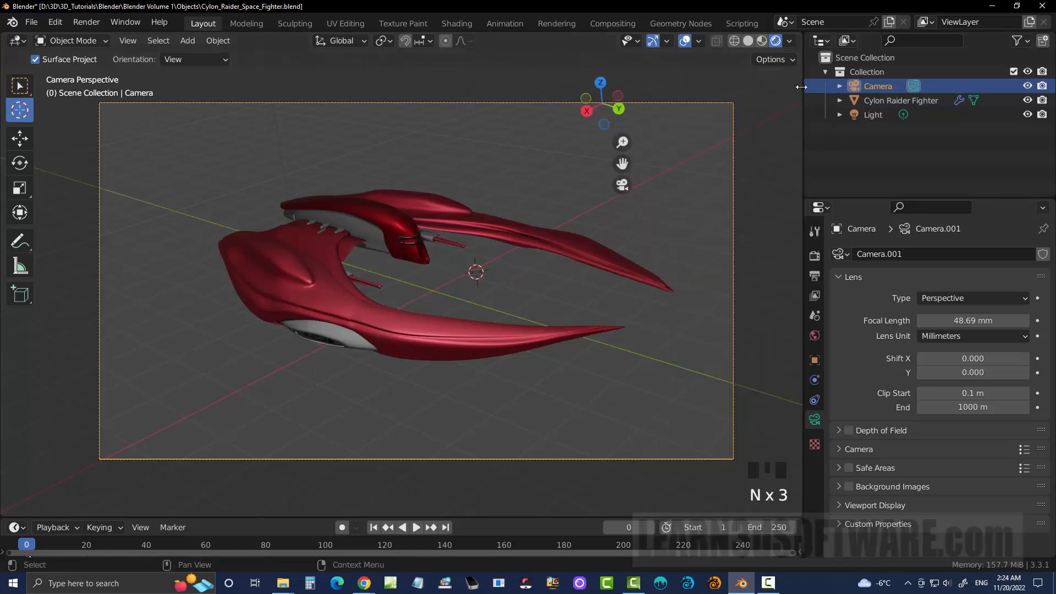
{"action": "left_click", "coordinate": [796, 116]}
{"action": "left_click", "coordinate": [796, 143]}
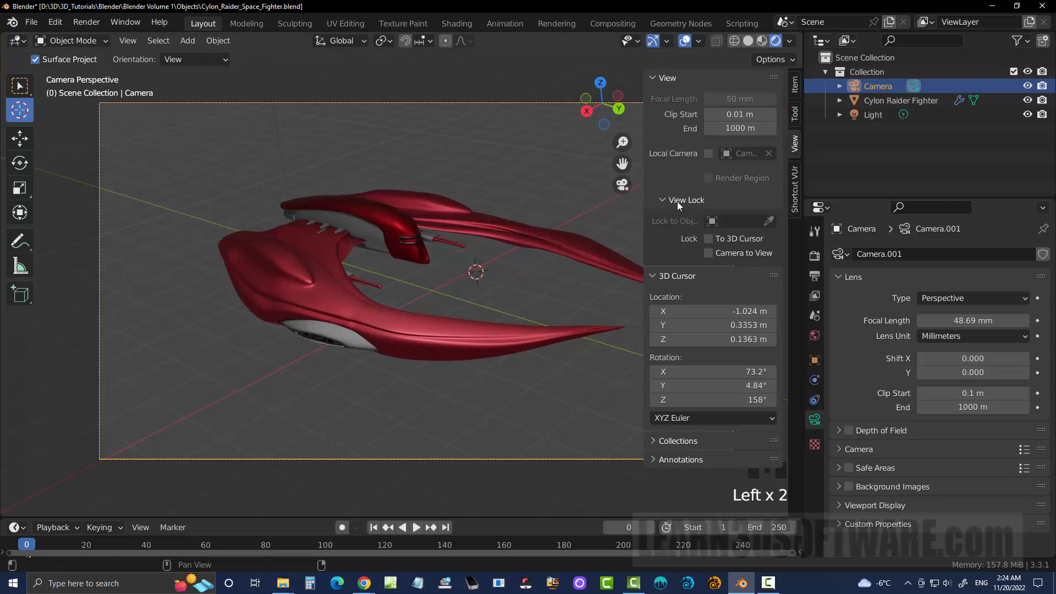
{"action": "left_click", "coordinate": [710, 253]}
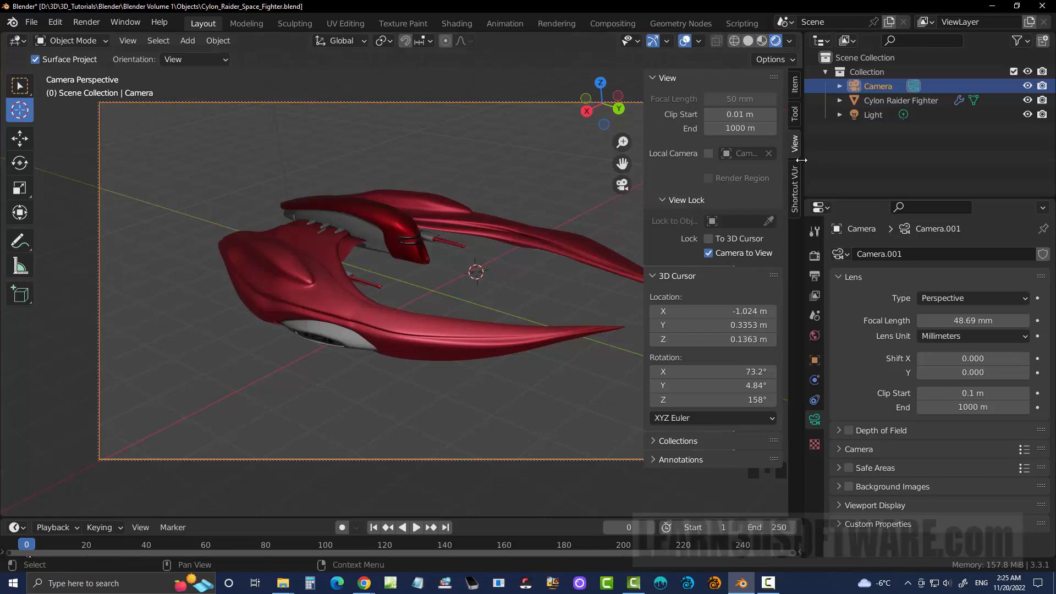
{"action": "key", "text": "n"}
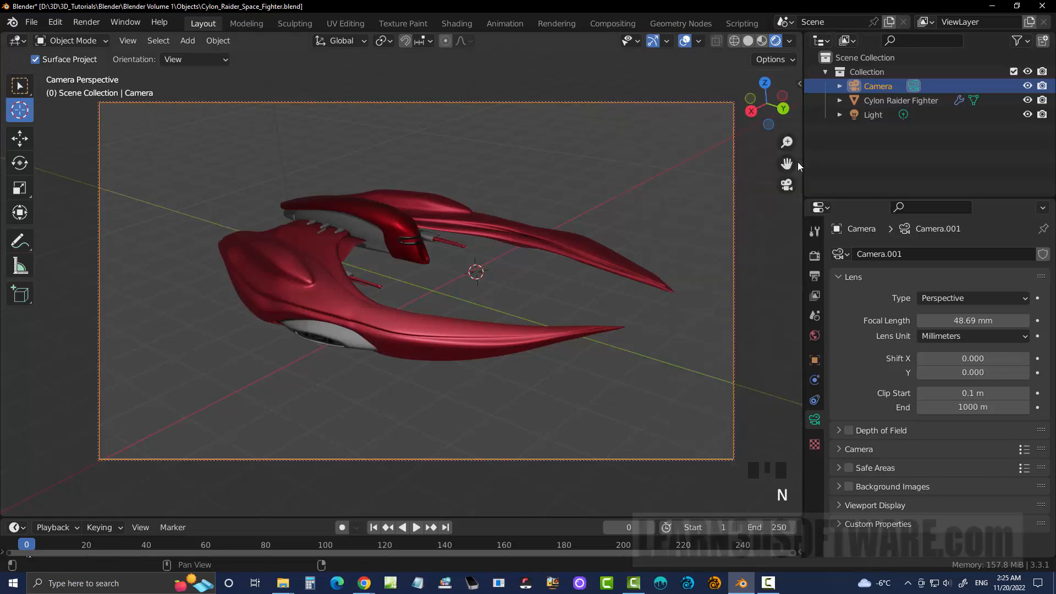
Step: Orbit the locked camera around the fighter and return to the camera's view
{"action": "left_click", "coordinate": [769, 103]}
{"action": "left_click_drag", "start_coordinate": [767, 101], "coordinate": [784, 109]}
{"action": "left_click", "coordinate": [784, 111]}
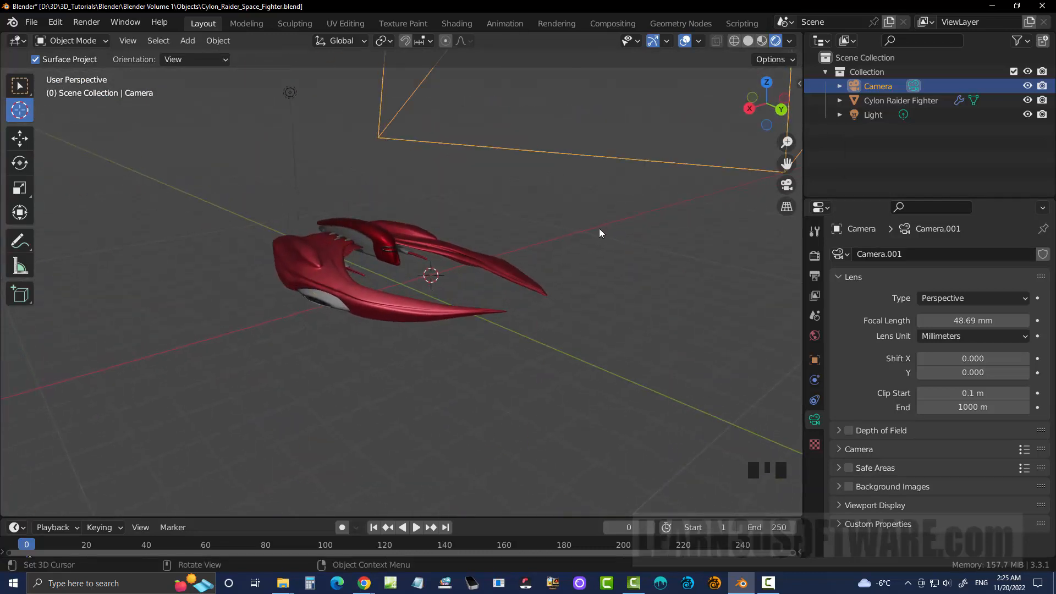
{"action": "key", "text": "KP_0"}
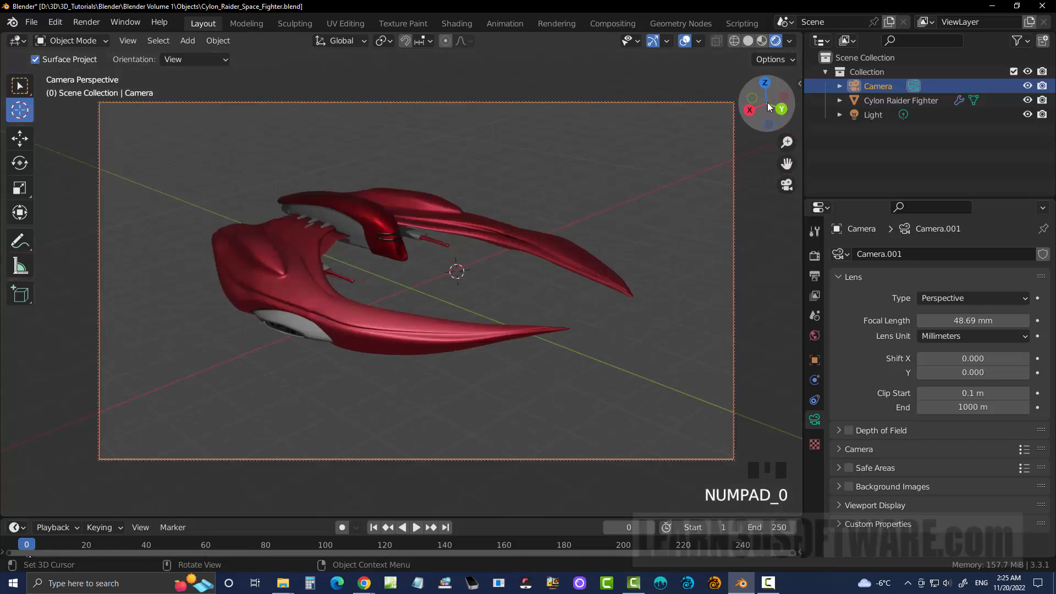
Step: Reframe the fighter through the locked camera from a higher angle, bringing it closer until it nearly fills the frame
{"action": "mouse_move", "coordinate": [768, 103]}
{"action": "left_mouse_down"}
{"action": "mouse_move", "coordinate": [707, 110]}
{"action": "mouse_move", "coordinate": [781, 109]}
{"action": "left_mouse_up"}
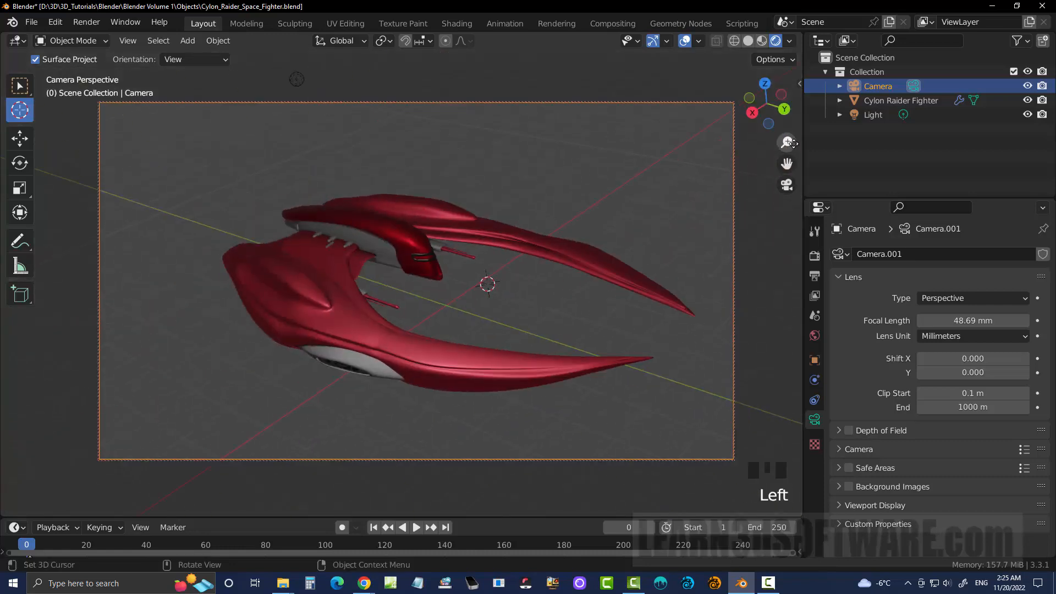
{"action": "left_click_drag", "start_coordinate": [786, 163], "coordinate": [788, 127]}
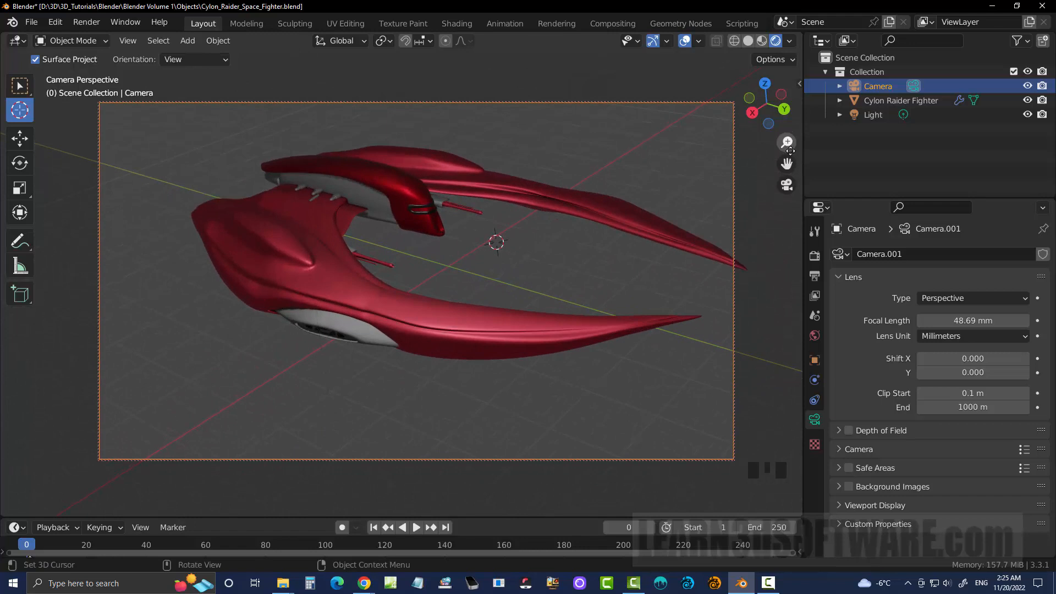
{"action": "left_click_drag", "start_coordinate": [788, 163], "coordinate": [765, 178]}
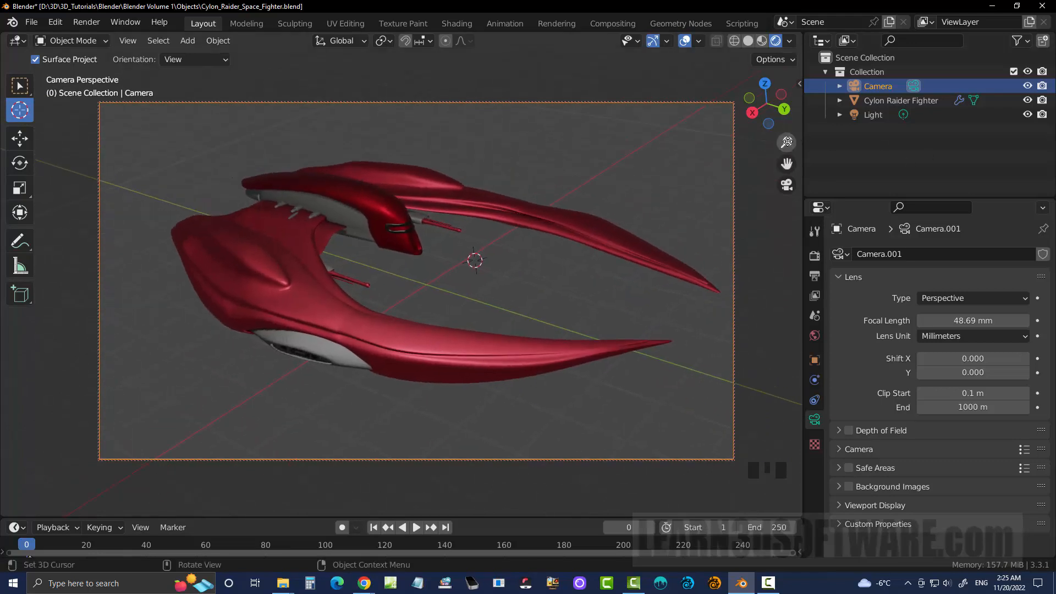
{"action": "mouse_move", "coordinate": [786, 142]}
{"action": "left_mouse_down"}
{"action": "mouse_move", "coordinate": [787, 122]}
{"action": "mouse_move", "coordinate": [787, 165]}
{"action": "mouse_move", "coordinate": [786, 136]}
{"action": "mouse_move", "coordinate": [786, 152]}
{"action": "left_mouse_up"}
{"action": "left_click_drag", "start_coordinate": [787, 142], "coordinate": [786, 91]}
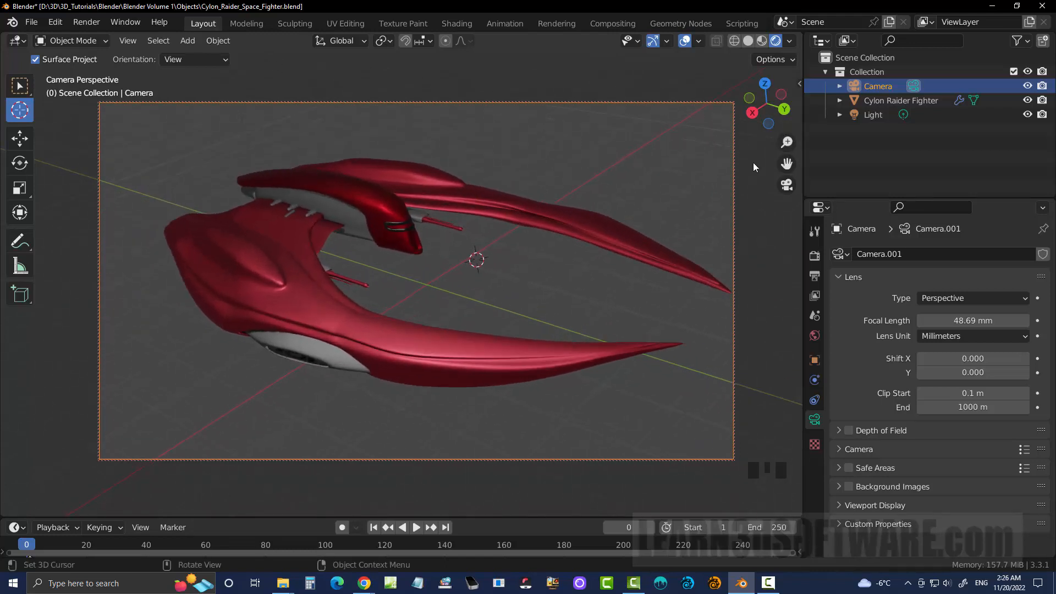
Step: Orbit the locked camera to a lower angle and recentre the fighter within the camera frame
{"action": "left_click", "coordinate": [769, 101]}
{"action": "left_click_drag", "start_coordinate": [769, 101], "coordinate": [776, 97]}
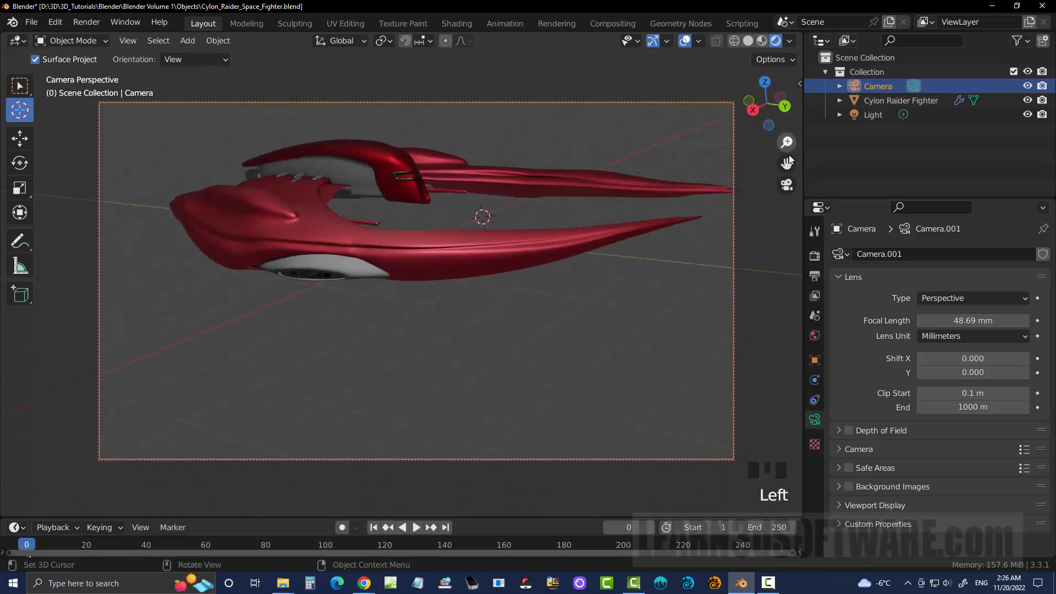
{"action": "left_click_drag", "start_coordinate": [787, 163], "coordinate": [636, 216]}
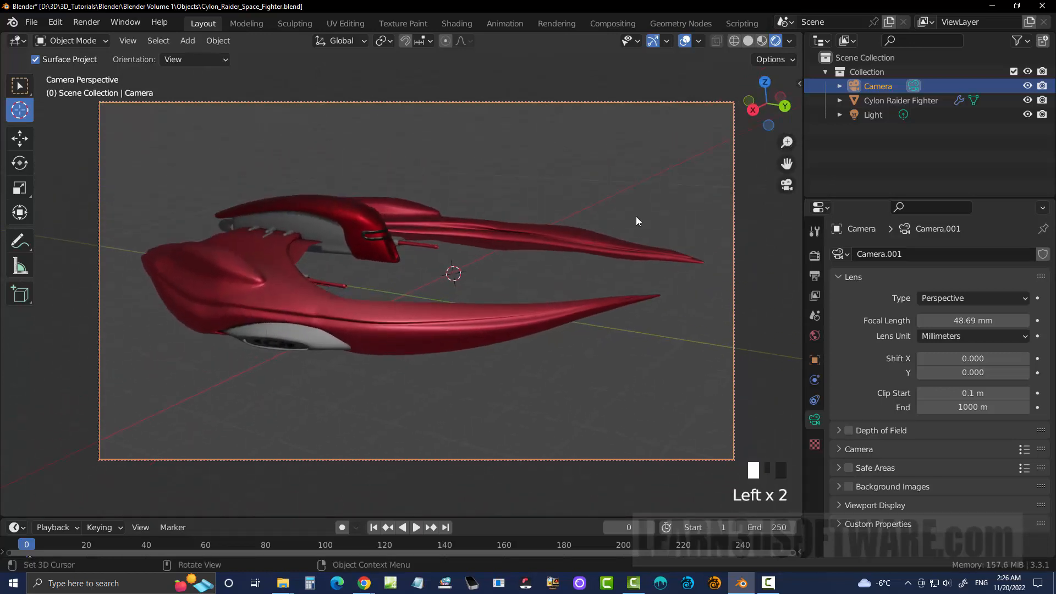
Step: Move the camera along its local Z axis to bring it slightly closer to the fighter
{"action": "key", "text": "g"}
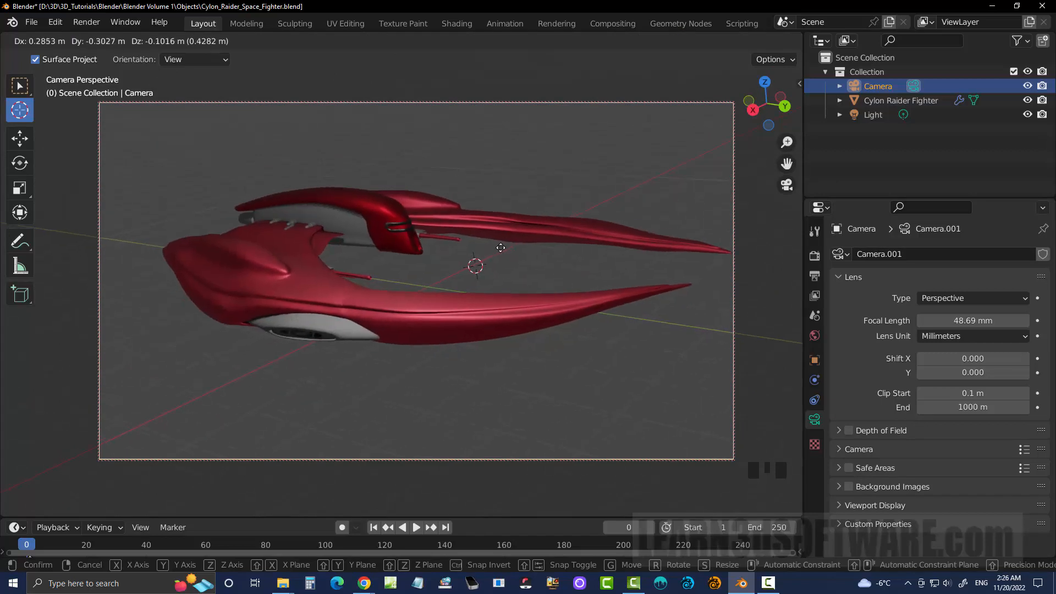
{"action": "key", "text": "z"}
{"action": "key", "text": "z"}
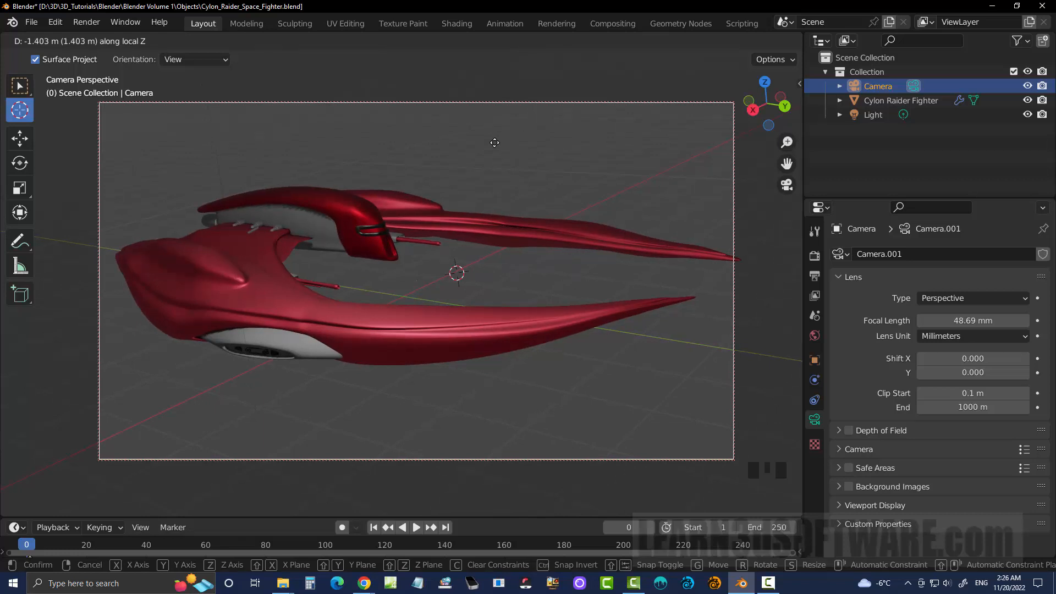
{"action": "left_click", "coordinate": [653, 166]}
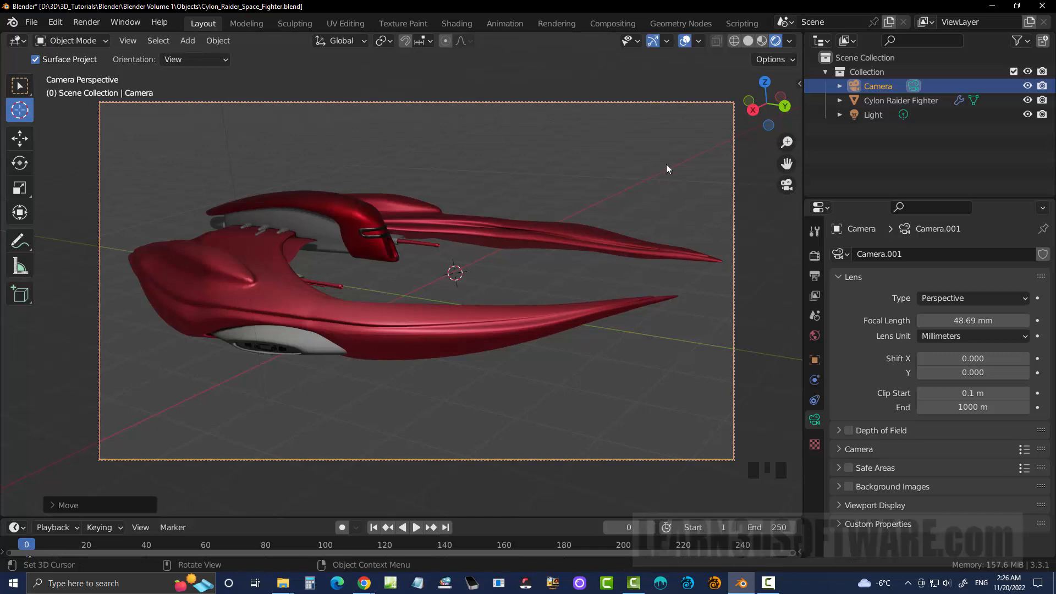
{"action": "left_click", "coordinate": [800, 84]}
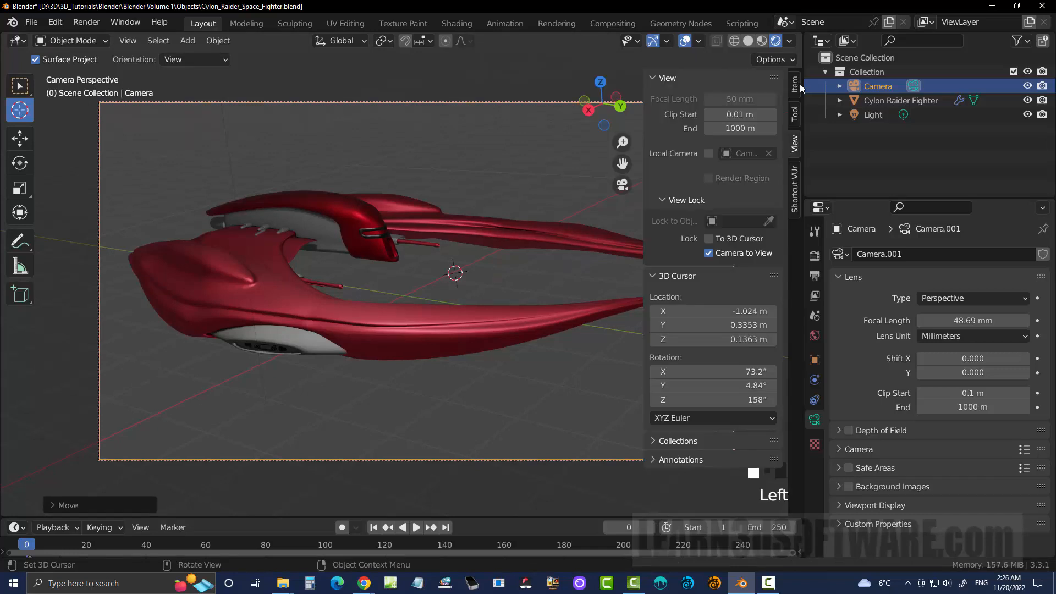
{"action": "left_click", "coordinate": [805, 86]}
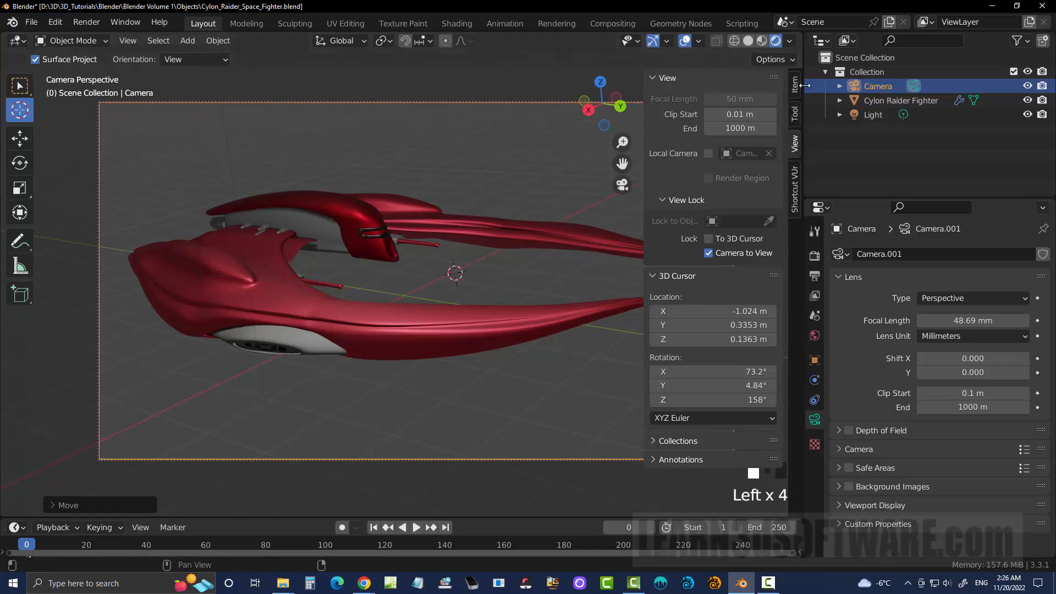
{"action": "triple_click", "coordinate": [798, 145]}
{"action": "left_click", "coordinate": [803, 144]}
{"action": "triple_click", "coordinate": [800, 147]}
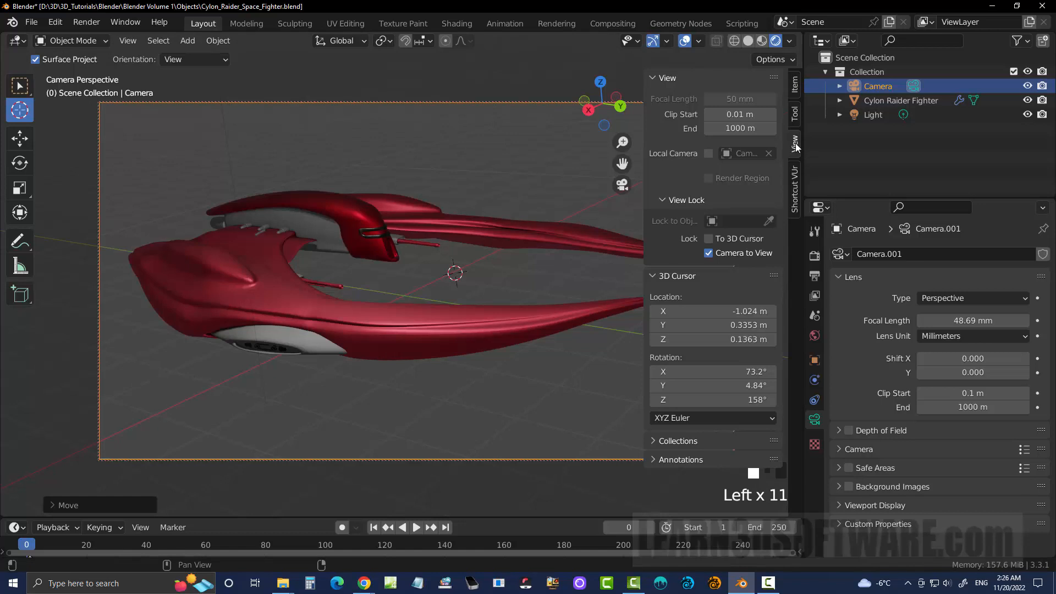
{"action": "left_click_drag", "start_coordinate": [645, 136], "coordinate": [802, 140]}
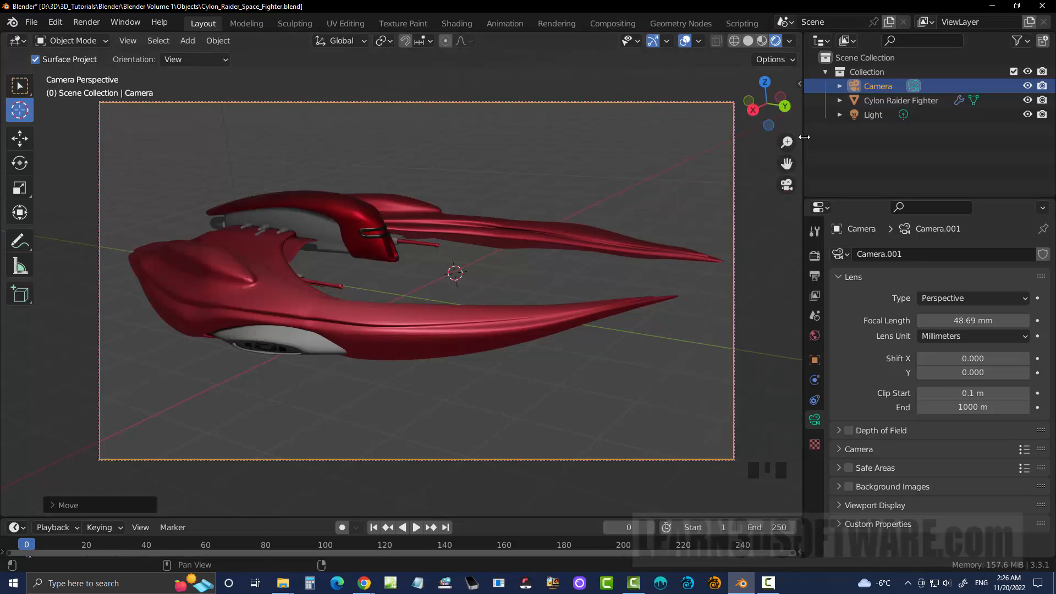
{"action": "left_click", "coordinate": [799, 84]}
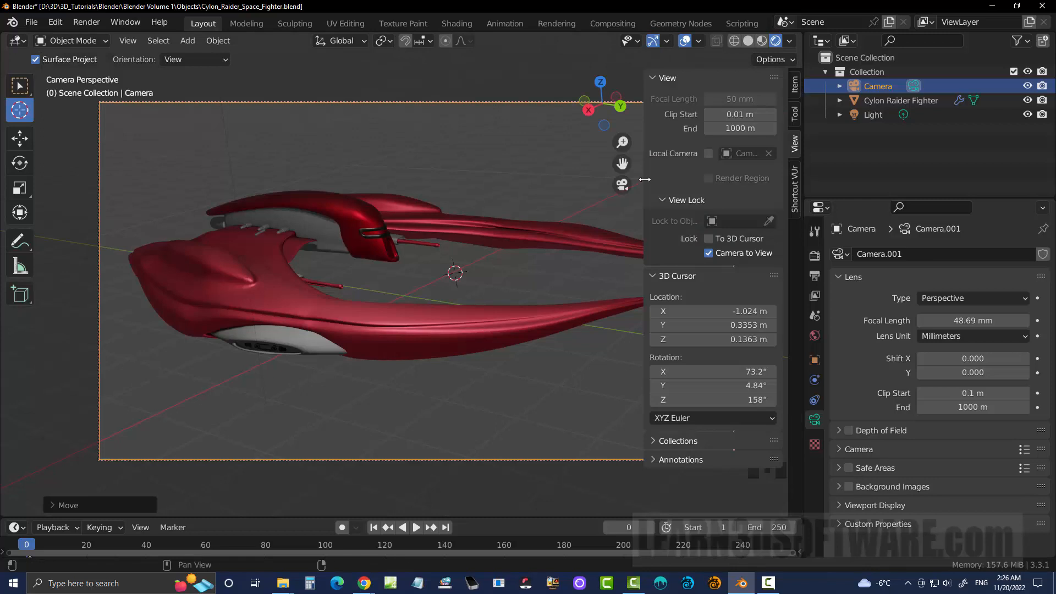
{"action": "key", "text": "n"}
{"action": "key", "text": "n"}
{"action": "left_click_drag", "start_coordinate": [644, 123], "coordinate": [795, 122]}
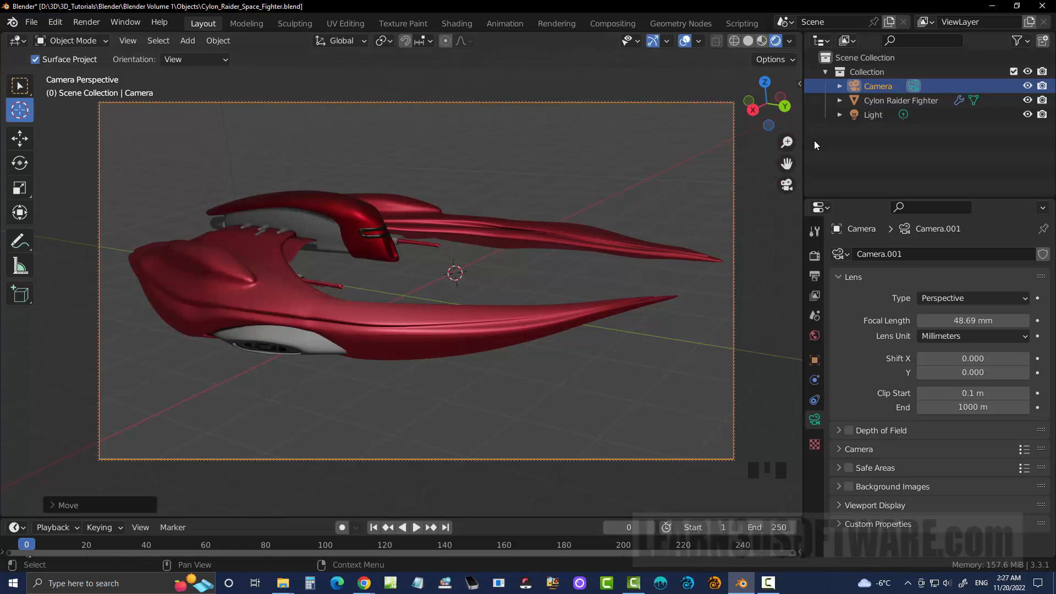
{"action": "left_click", "coordinate": [801, 84]}
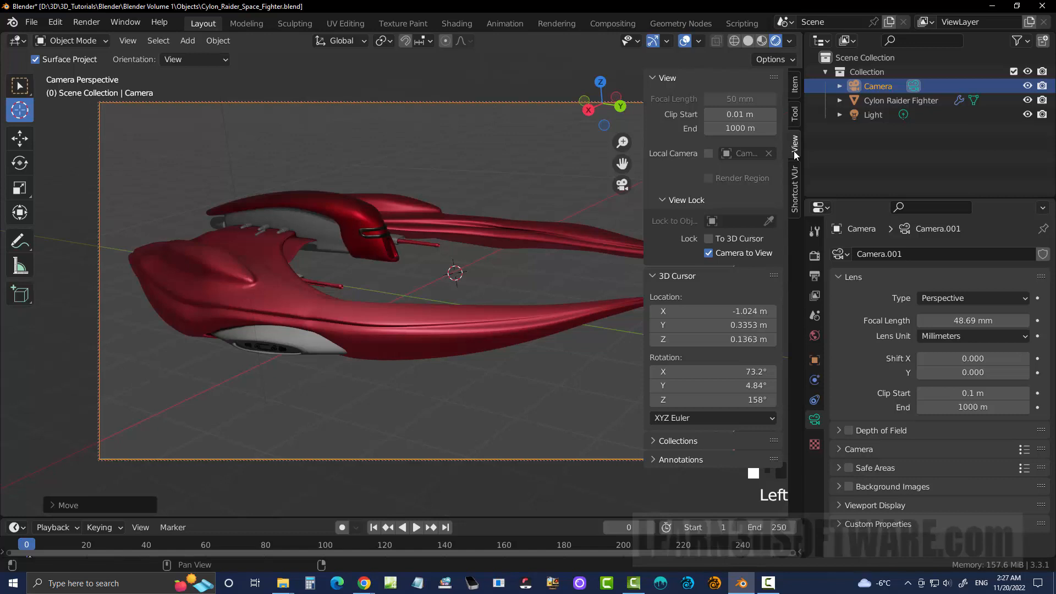
{"action": "key", "text": "n"}
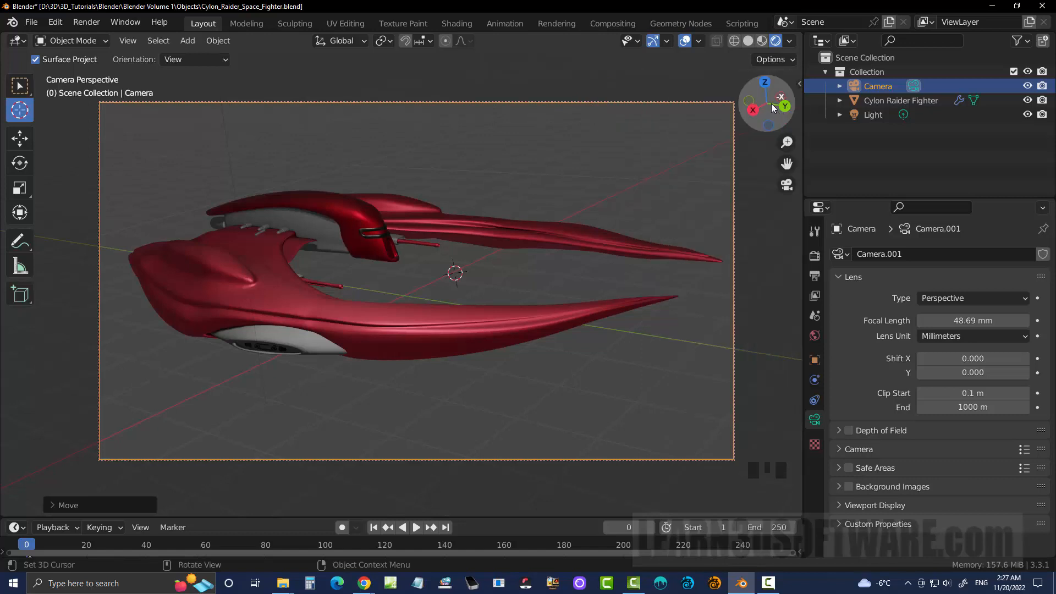
Step: Orbit the locked camera to a slightly higher angle around the fighter and turn off Camera to View locking
{"action": "left_click_drag", "start_coordinate": [771, 103], "coordinate": [792, 113]}
{"action": "left_click", "coordinate": [799, 85]}
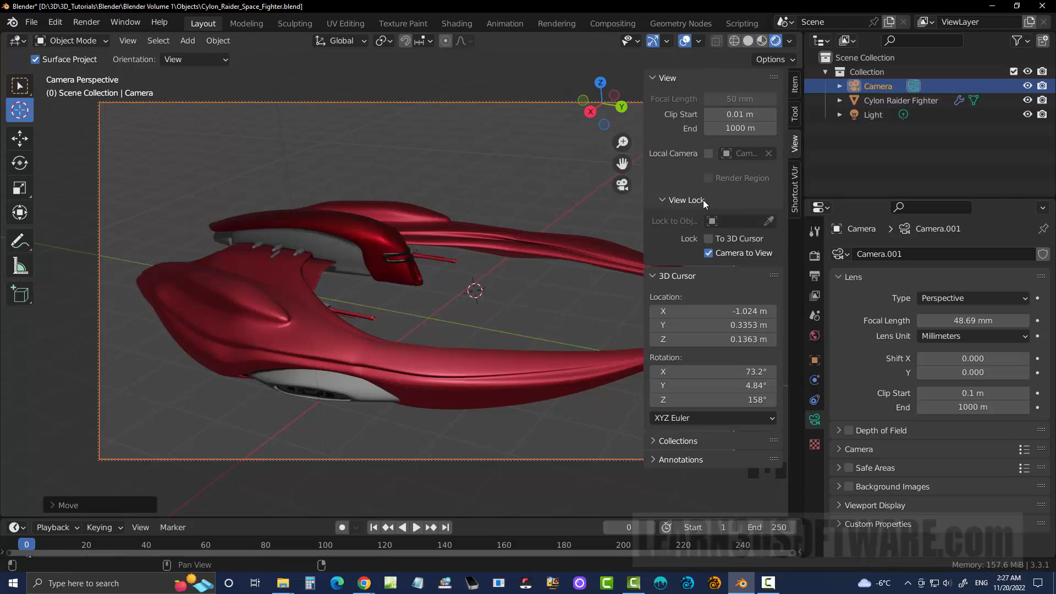
{"action": "left_click", "coordinate": [709, 254]}
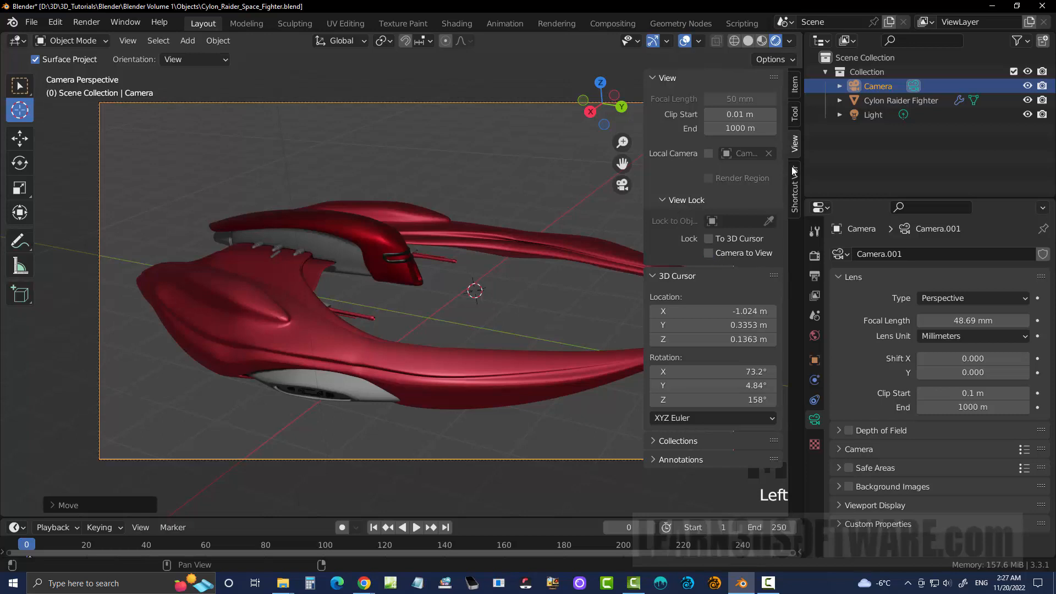
{"action": "key", "text": "n"}
Step: Orbit the unlocked viewport out of the camera's perspective and return to the camera view
{"action": "mouse_move", "coordinate": [766, 104]}
{"action": "left_mouse_down"}
{"action": "mouse_move", "coordinate": [726, 118]}
{"action": "mouse_move", "coordinate": [737, 162]}
{"action": "mouse_move", "coordinate": [655, 113]}
{"action": "mouse_move", "coordinate": [781, 110]}
{"action": "mouse_move", "coordinate": [798, 63]}
{"action": "mouse_move", "coordinate": [770, 105]}
{"action": "mouse_move", "coordinate": [754, 107]}
{"action": "mouse_move", "coordinate": [782, 103]}
{"action": "mouse_move", "coordinate": [767, 101]}
{"action": "left_mouse_up"}
{"action": "key", "text": "KP_0"}
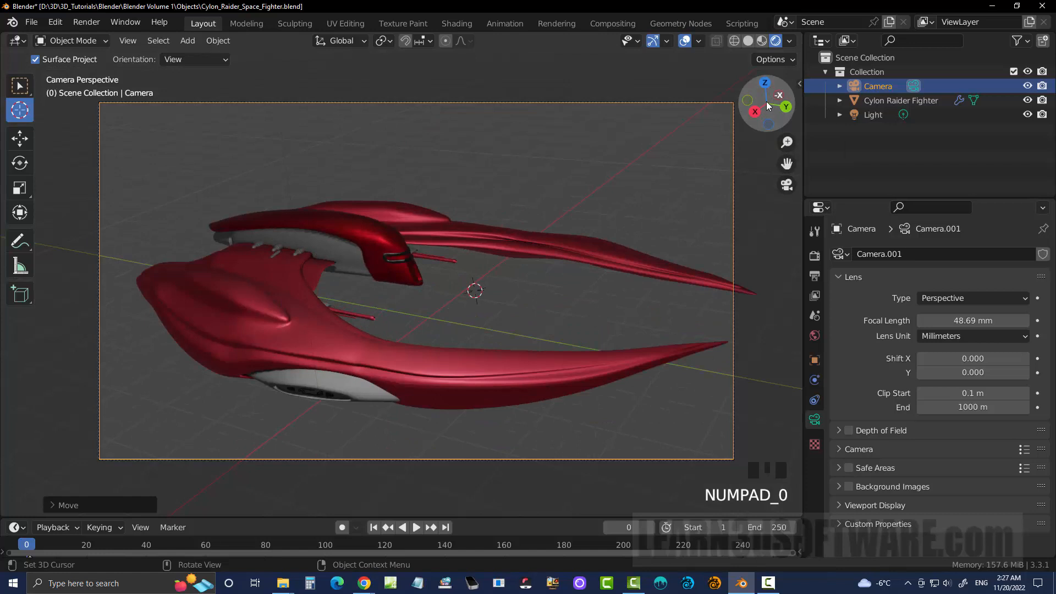
Step: Enable Camera to View locking again and reframe the fighter smaller, with more space around it inside the camera frame
{"action": "left_click", "coordinate": [799, 83]}
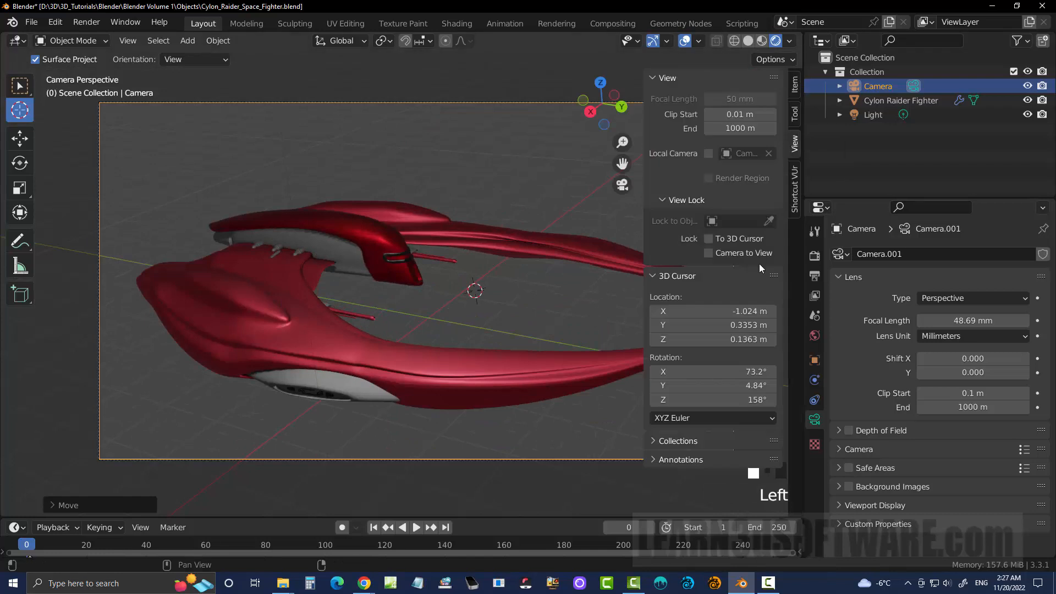
{"action": "left_click", "coordinate": [708, 253]}
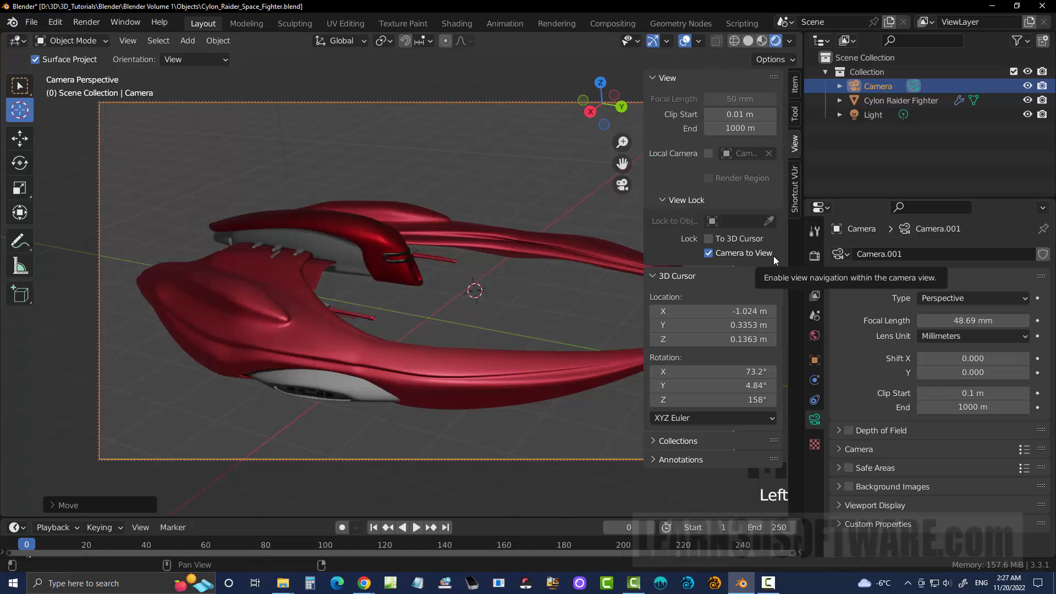
{"action": "key", "text": "n"}
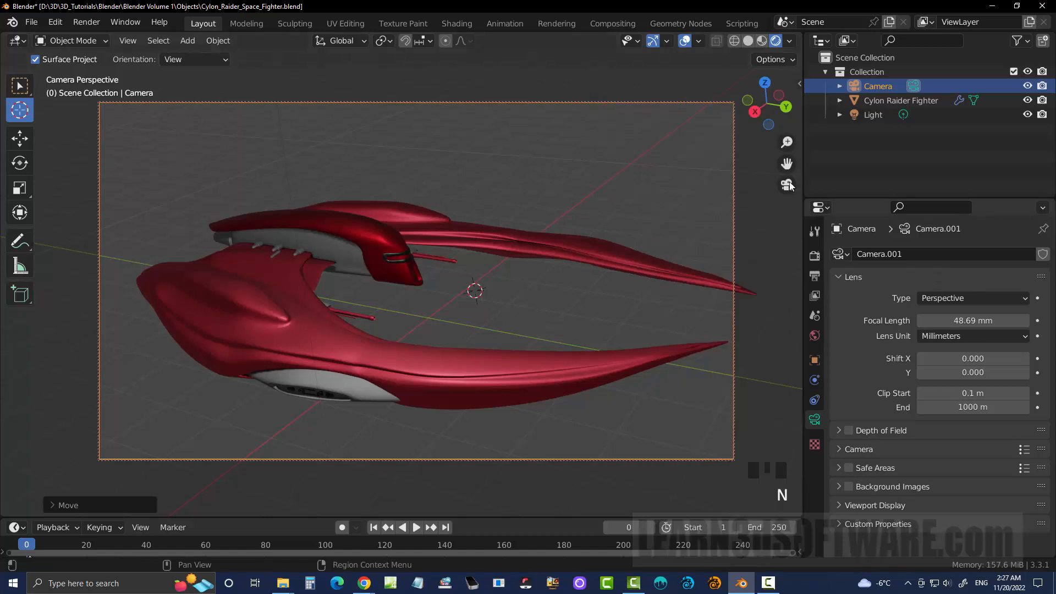
{"action": "left_click_drag", "start_coordinate": [769, 104], "coordinate": [597, 160]}
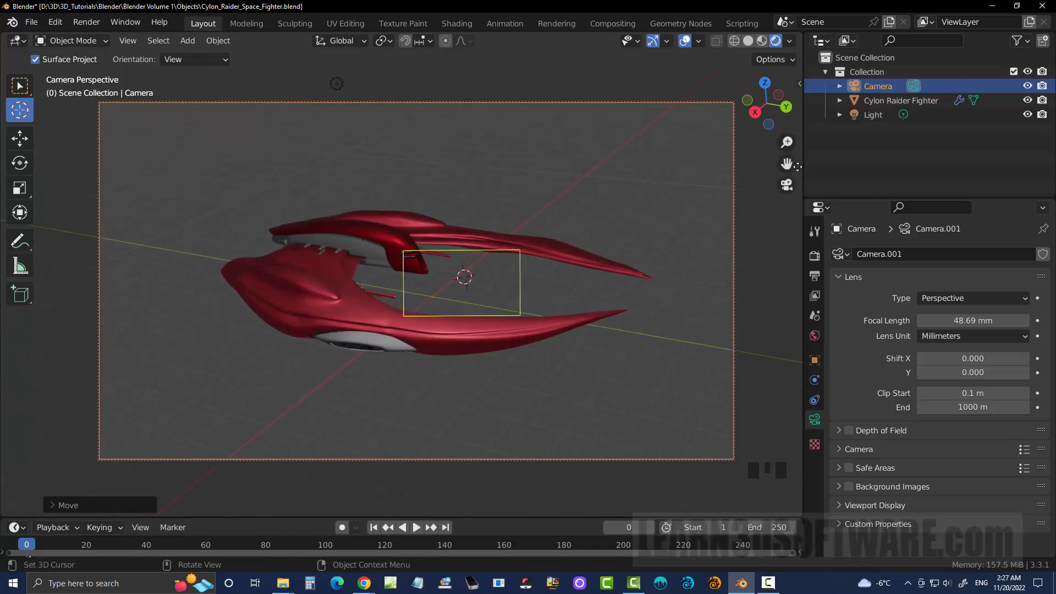
{"action": "key", "text": "space"}
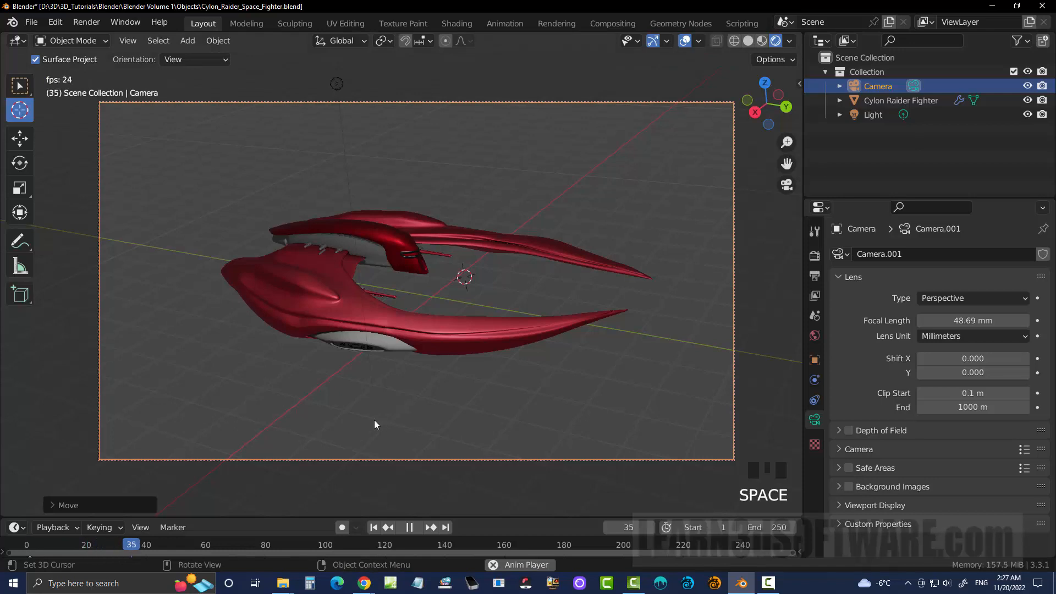
{"action": "left_click", "coordinate": [409, 528]}
{"action": "left_click", "coordinate": [25, 544]}
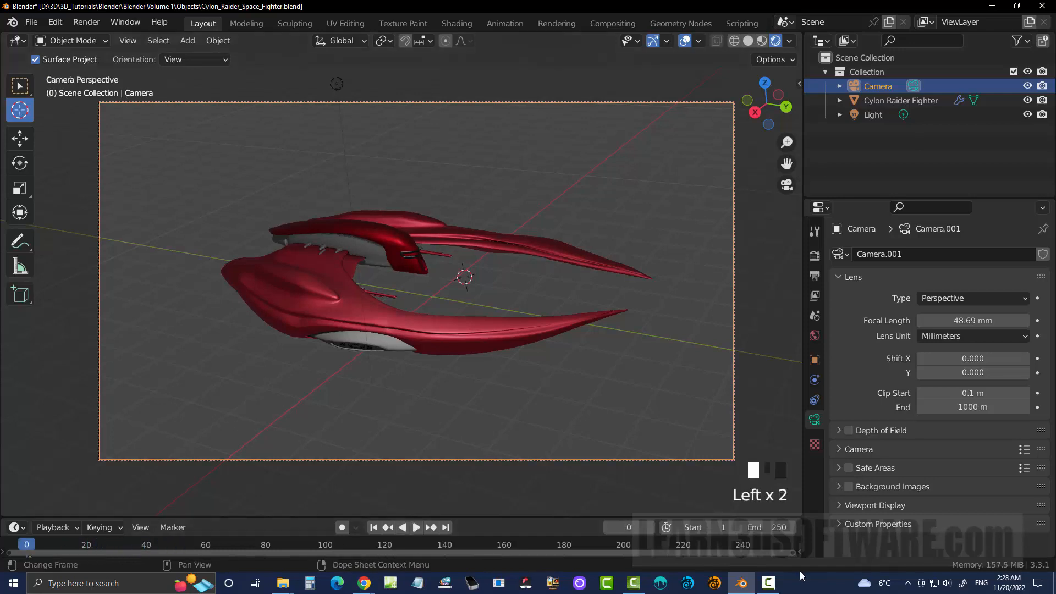